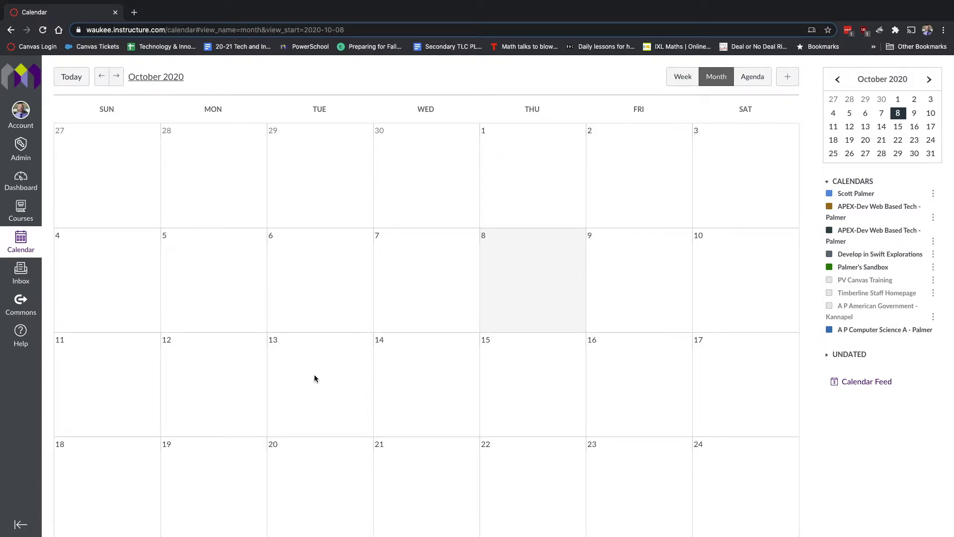
Create a new event on October 13 and switch it to the Appointment Group form.
click(315, 375)
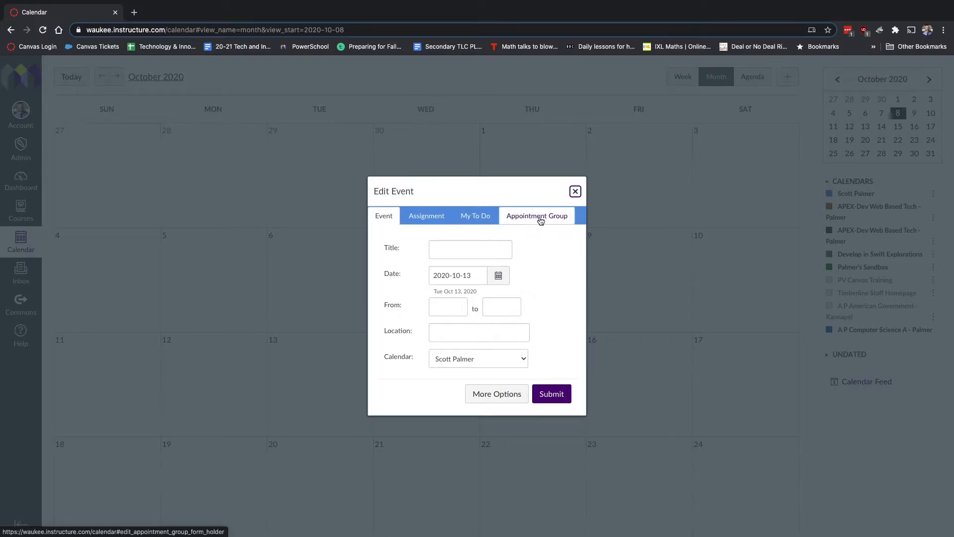
click(540, 221)
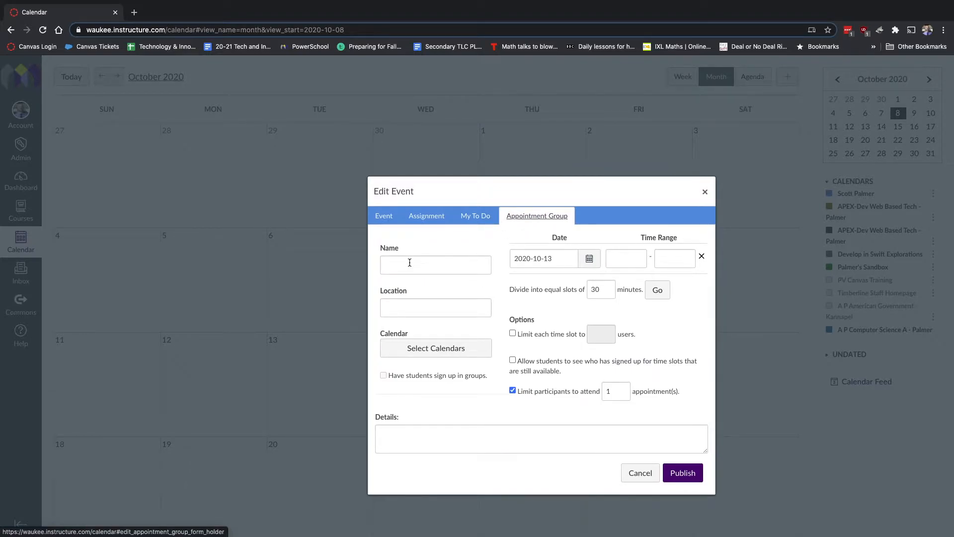
Name the group Individual Conferences, set the Meet link as location, and attach the sandbox calendar.
click(409, 262)
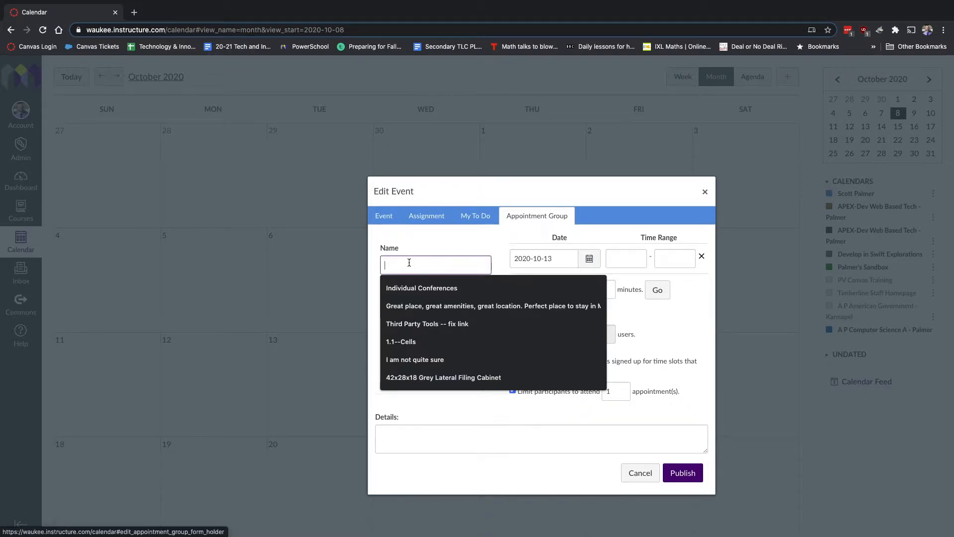
click(423, 292)
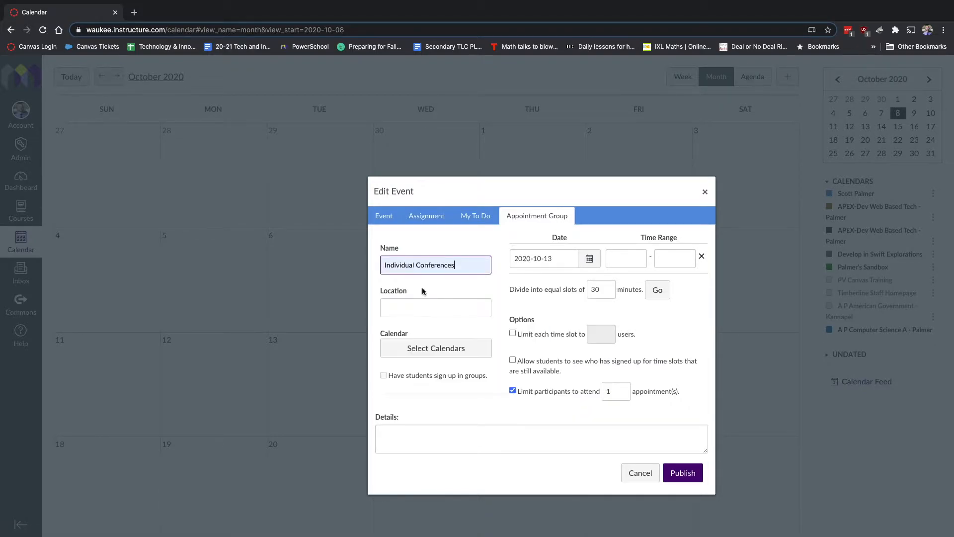
click(397, 305)
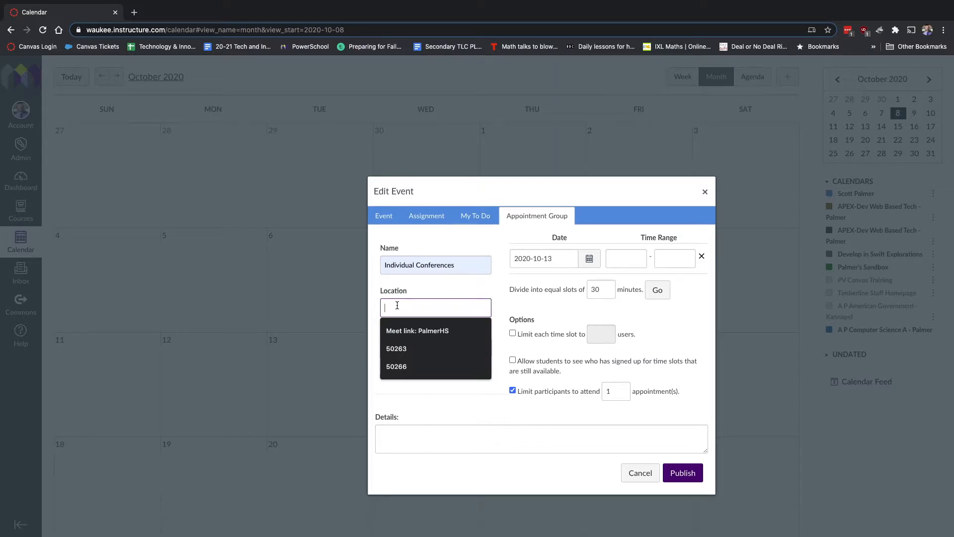
click(417, 331)
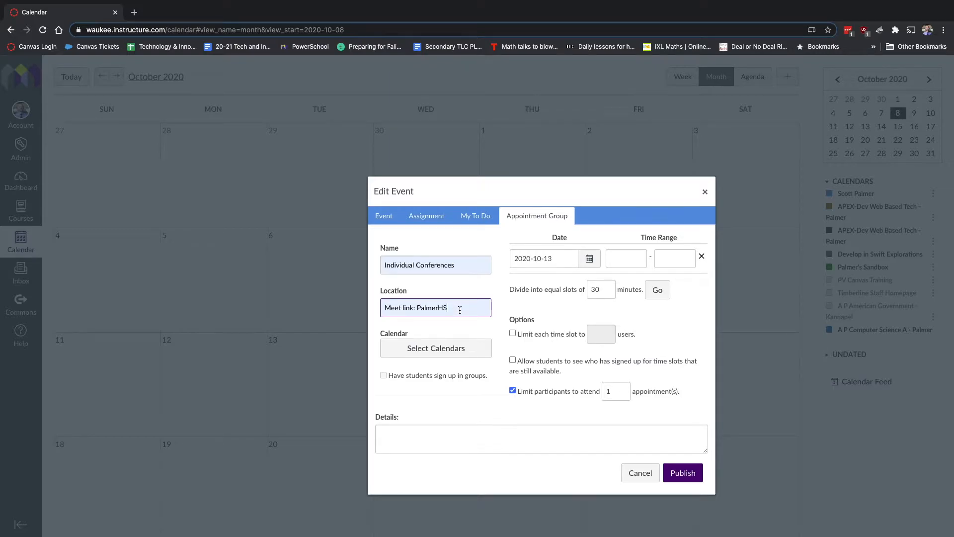
click(427, 352)
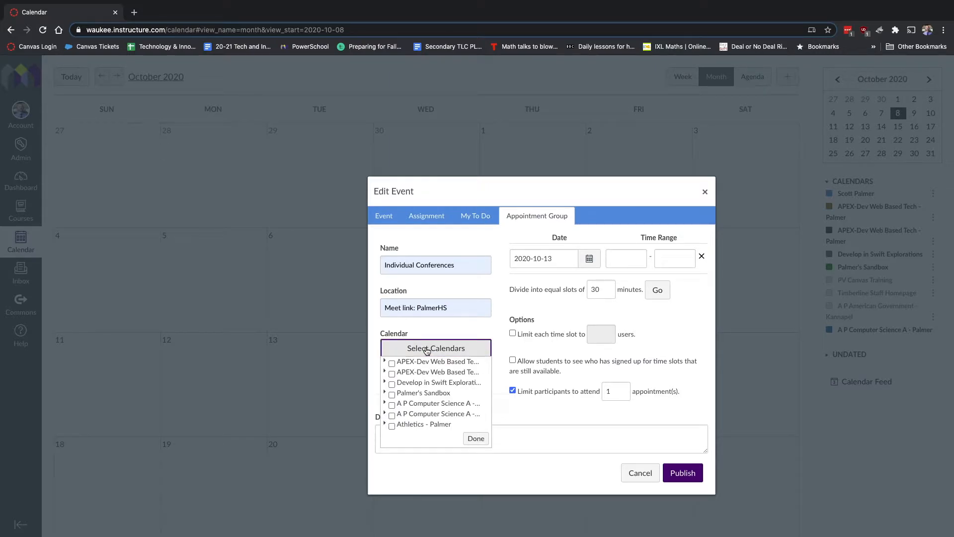
click(393, 395)
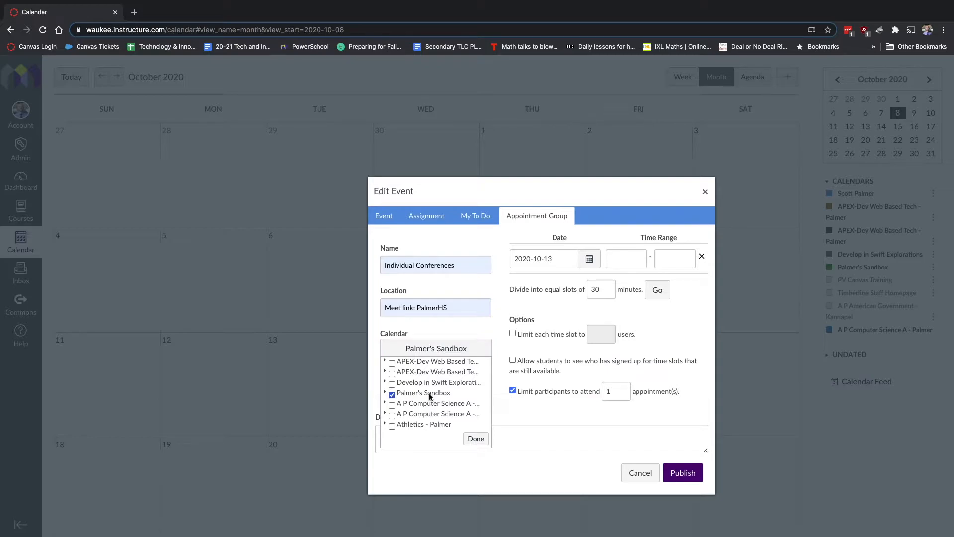
click(476, 439)
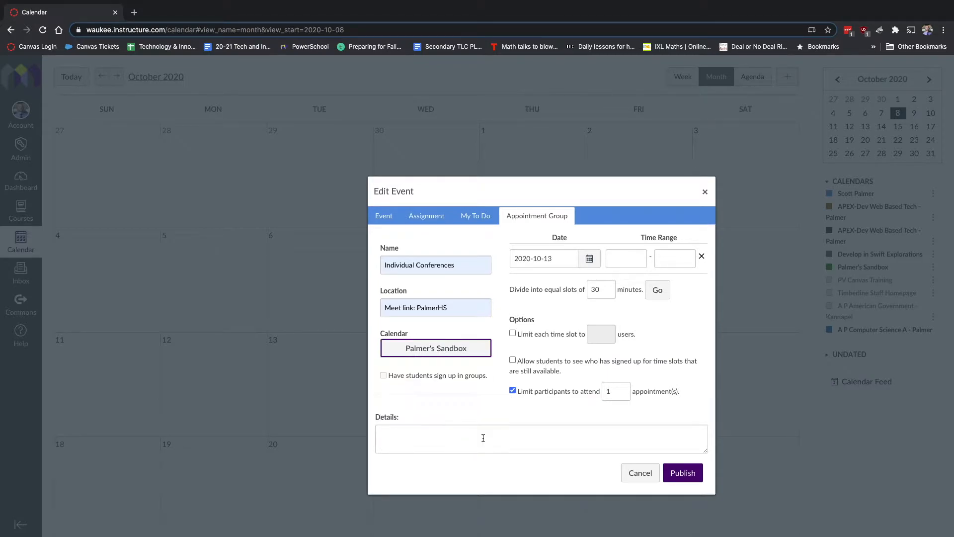
Write details reminding students about their portfolio, with the meet.google.com link and a nickname line.
click(405, 440)
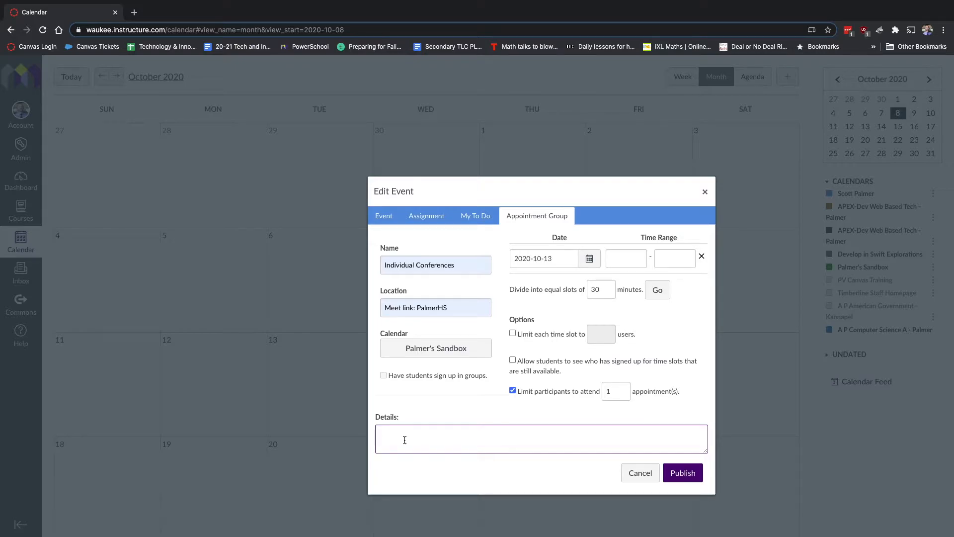
text(Don't forget your portfolio meet.google.com)
key(Return)
text(Nickname: PalmerHS)
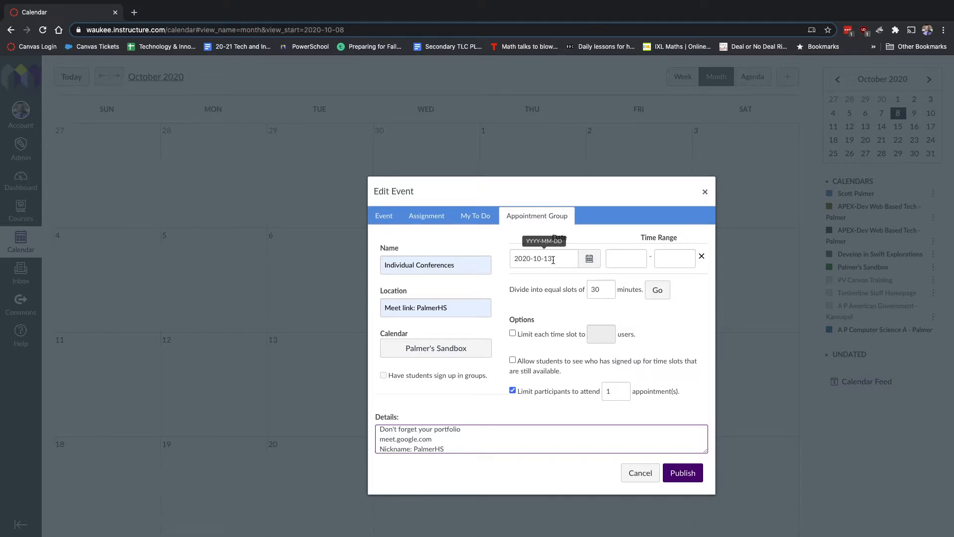
Set the October 13 time range to 11:30am–1:15pm.
click(590, 259)
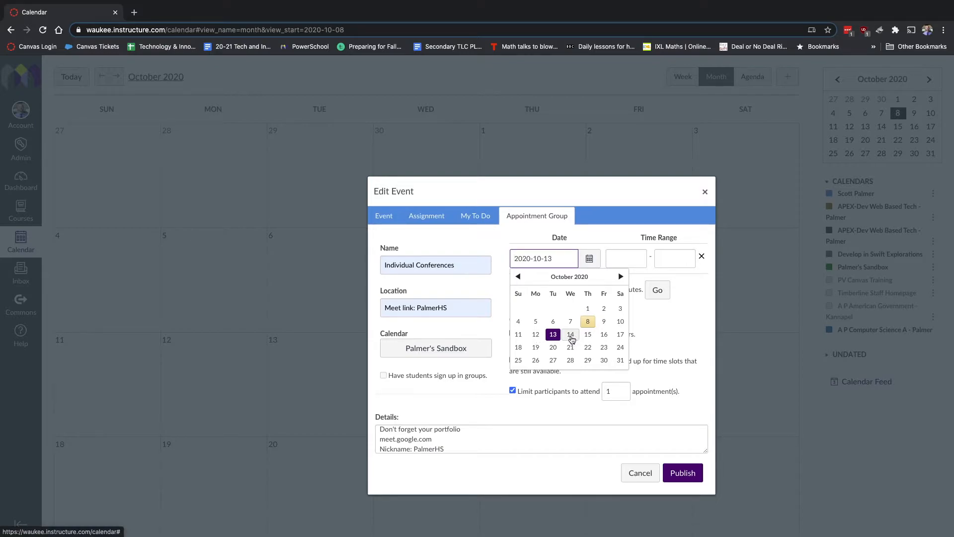
click(619, 260)
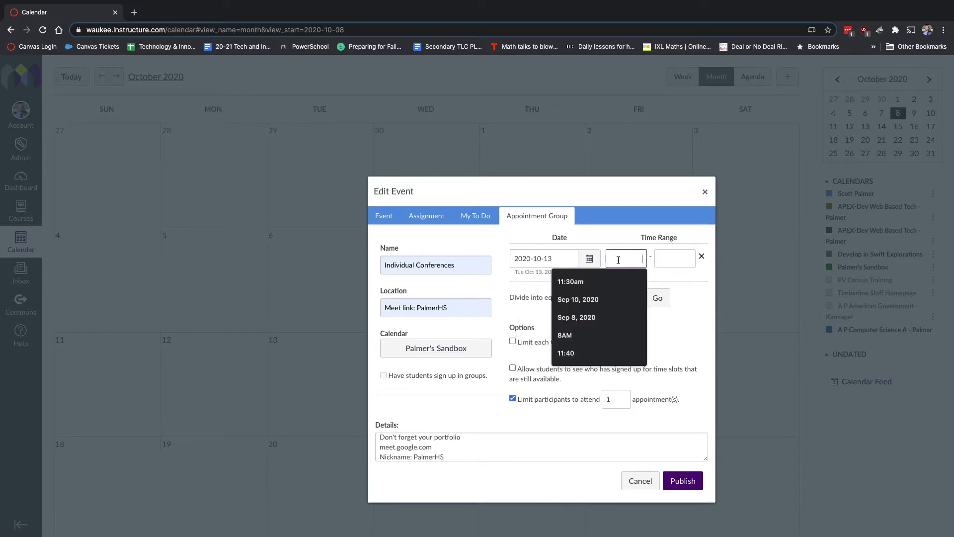
click(601, 281)
click(685, 262)
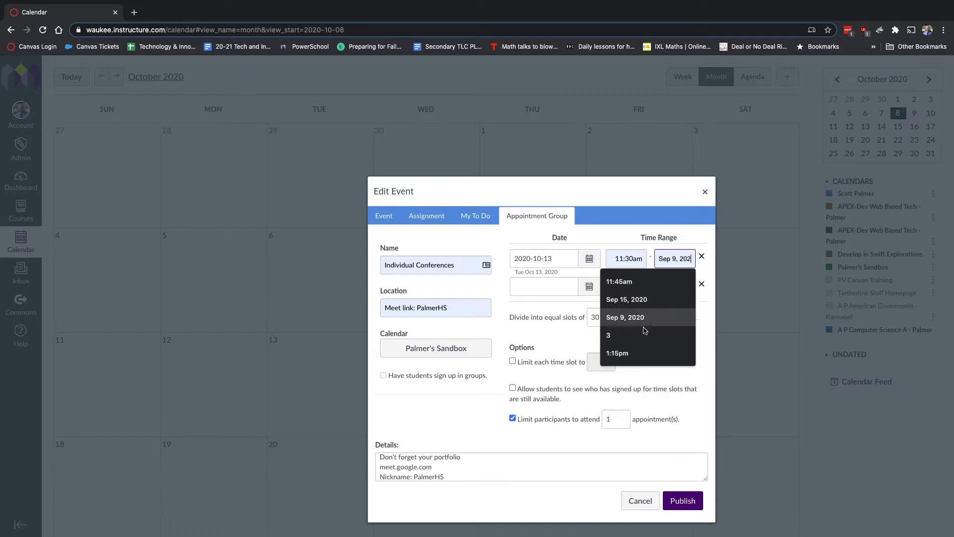
click(637, 354)
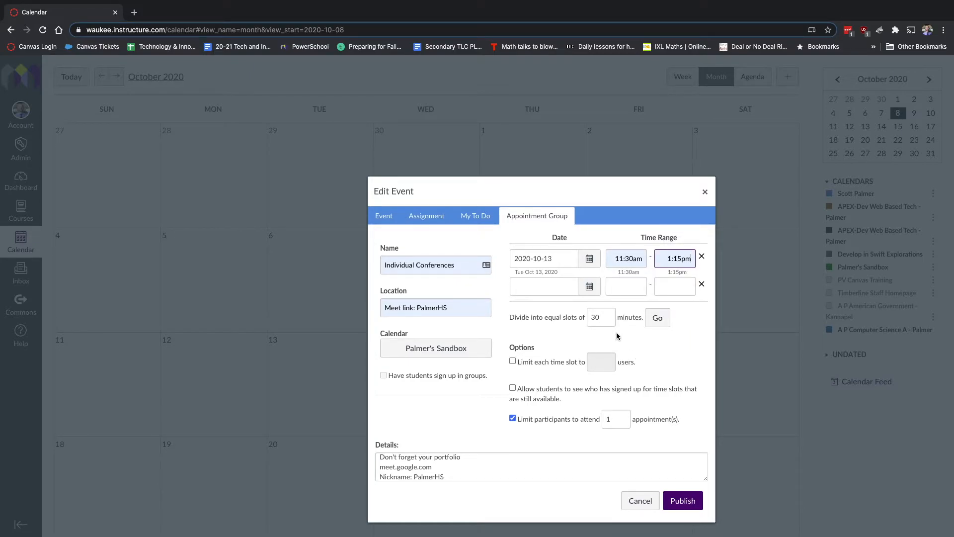
Divide the range into equal 15-minute slots, producing seven appointment slots.
click(608, 318)
click(607, 316)
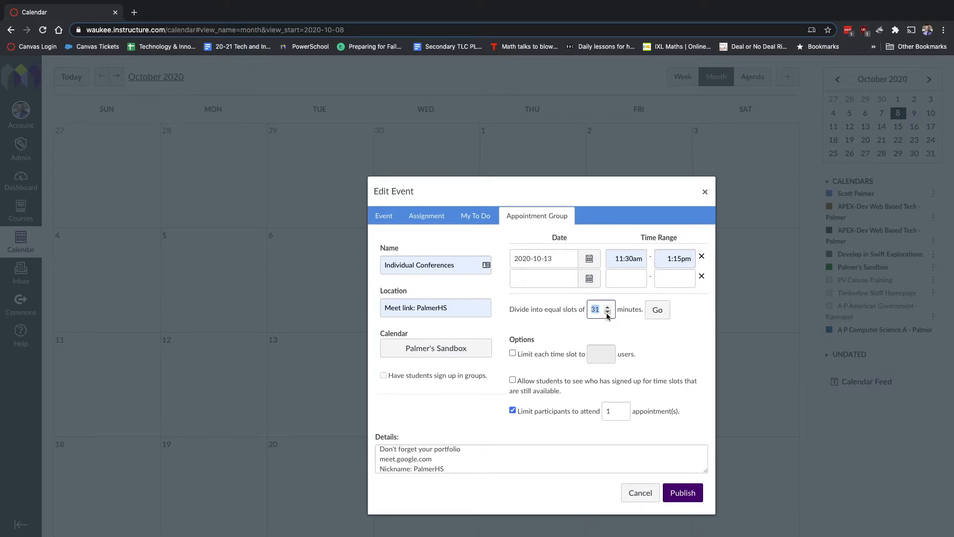
click(607, 312)
click(607, 312)
click(607, 312)
click(663, 317)
scroll(654, 282, down, 4)
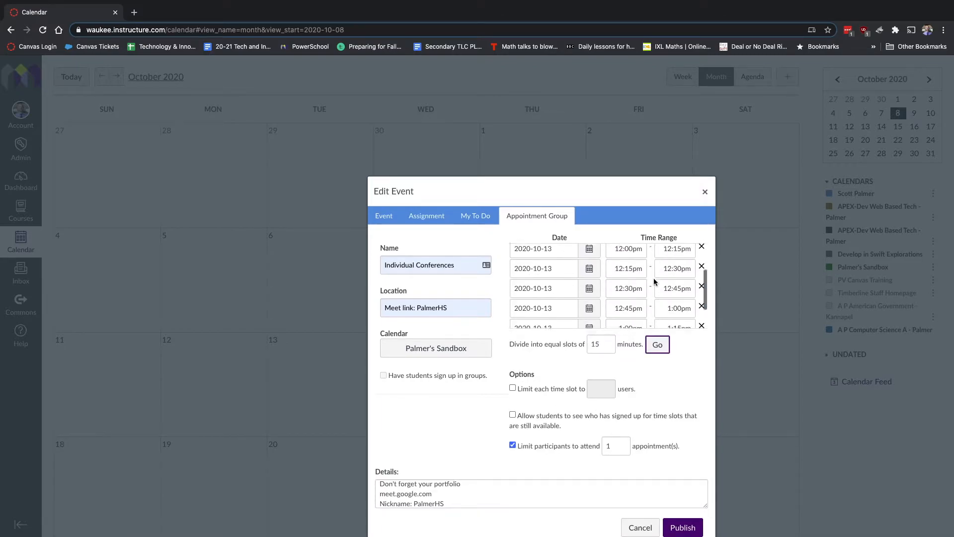
scroll(654, 282, up, 4)
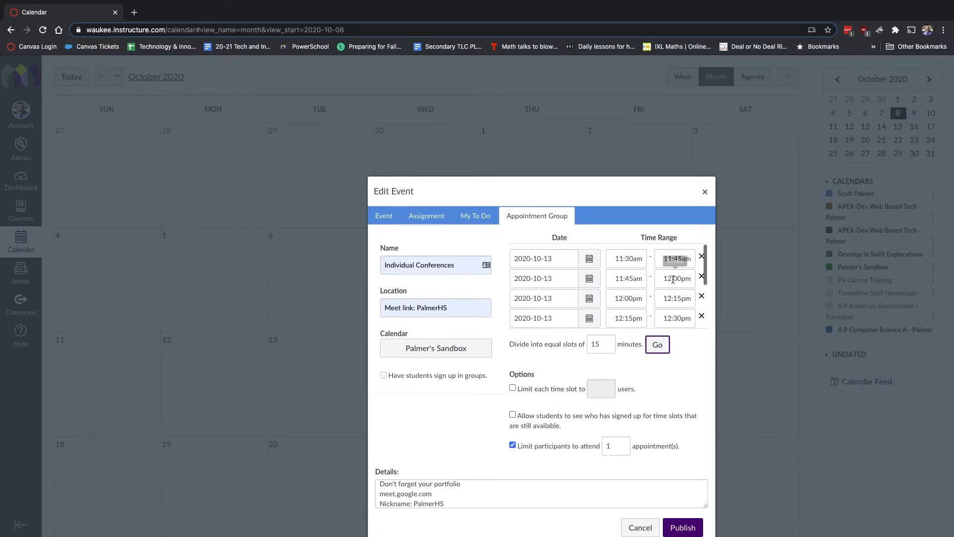
scroll(654, 312, down, 4)
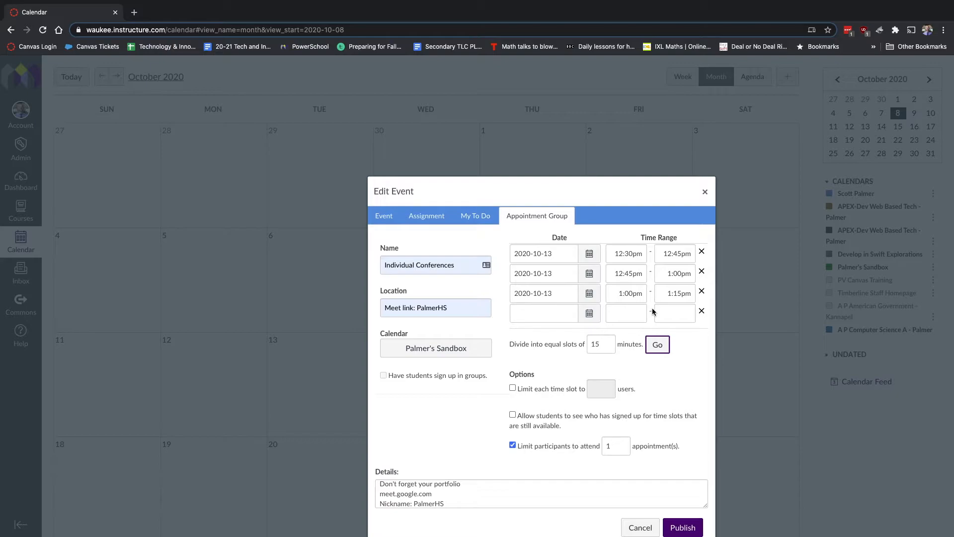
scroll(653, 311, up, 4)
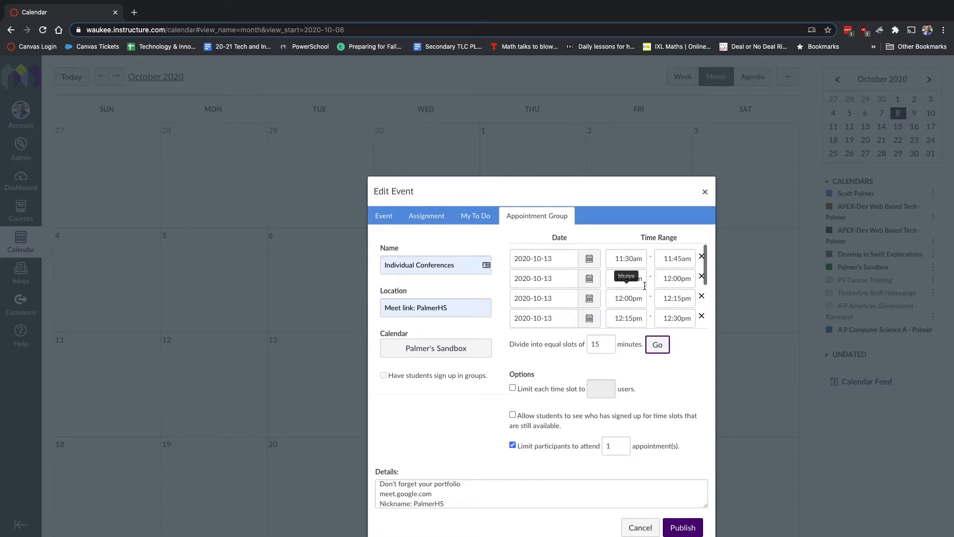
scroll(564, 339, down, 1)
scroll(593, 306, down, 4)
Add an October 14 row from 11:30am to 1:15pm split into 15-minute slots.
click(593, 308)
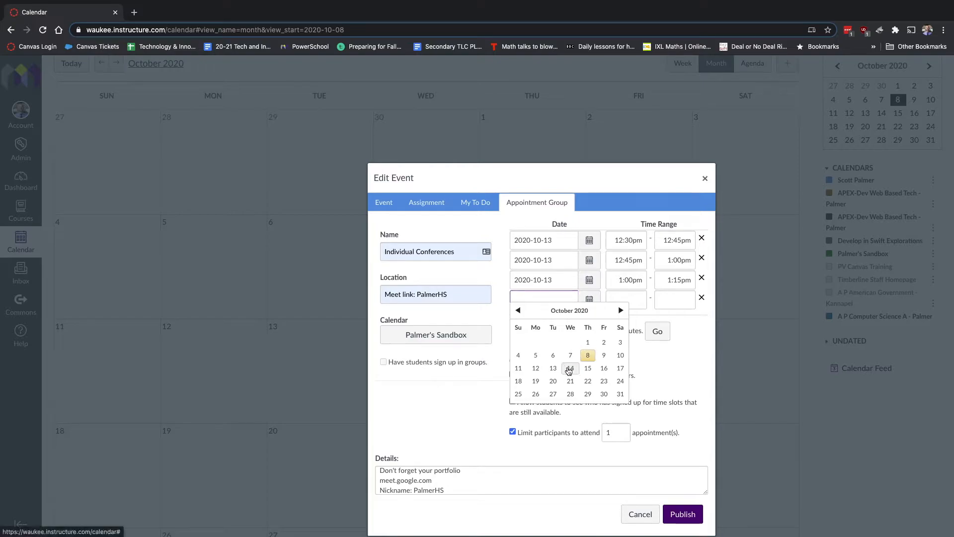
click(571, 368)
click(633, 298)
click(607, 323)
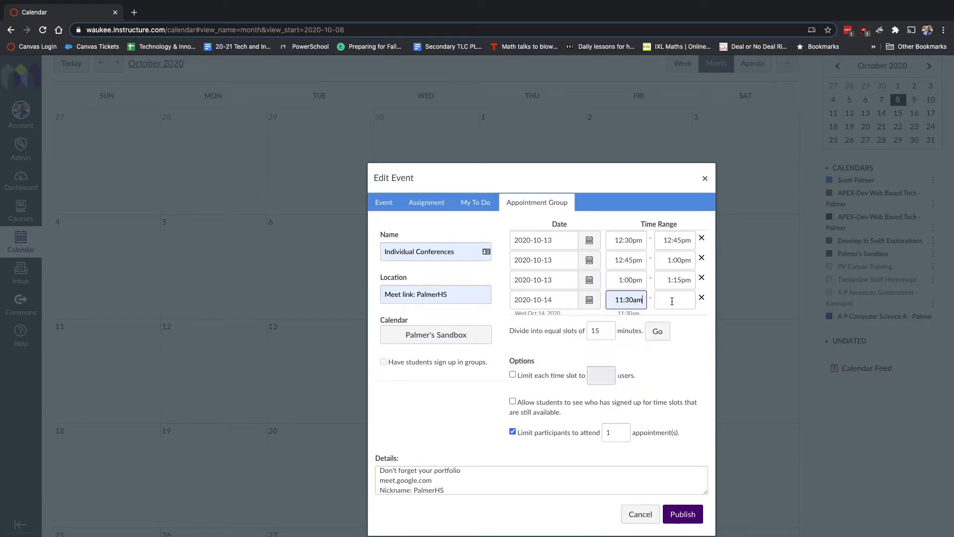
click(668, 301)
click(637, 395)
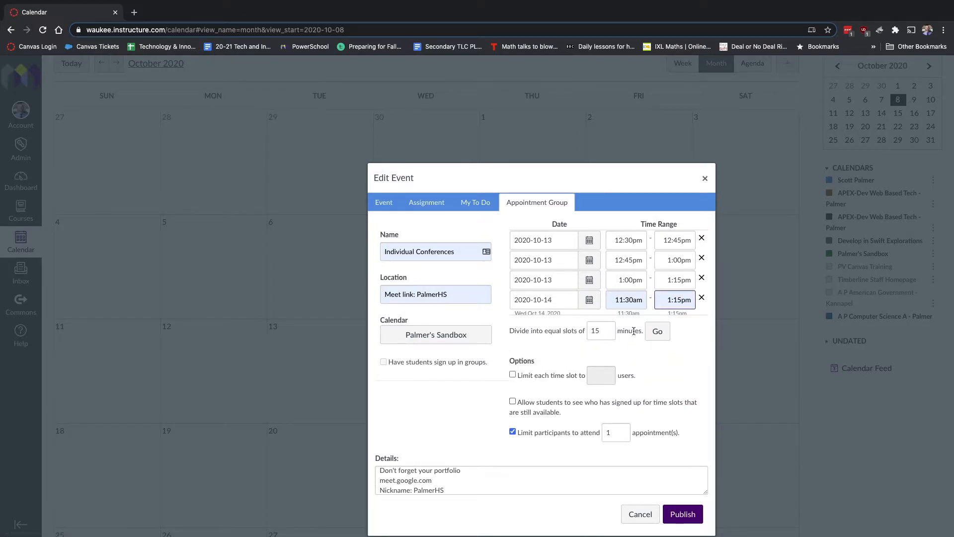
click(656, 333)
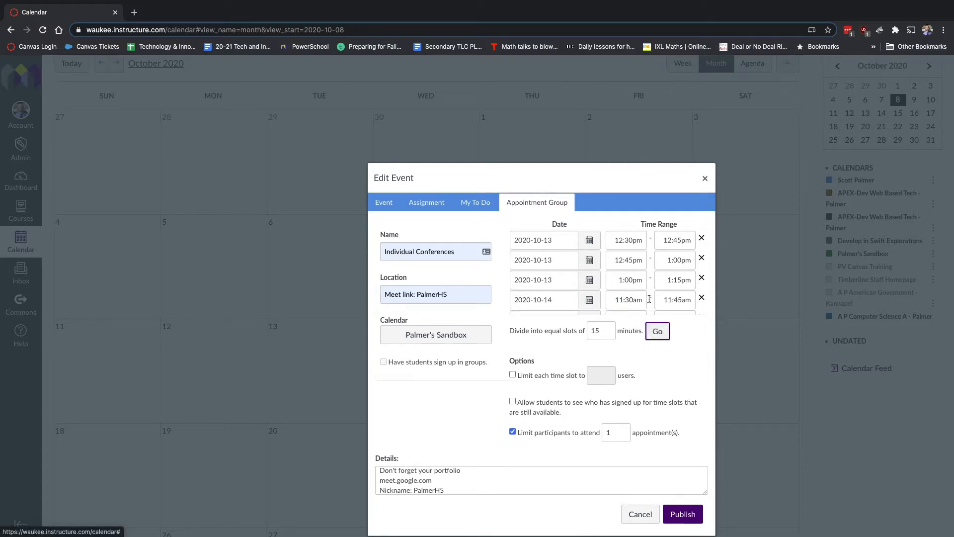
Add an October 15 row running from 12:30pm to 1:15PM.
click(589, 201)
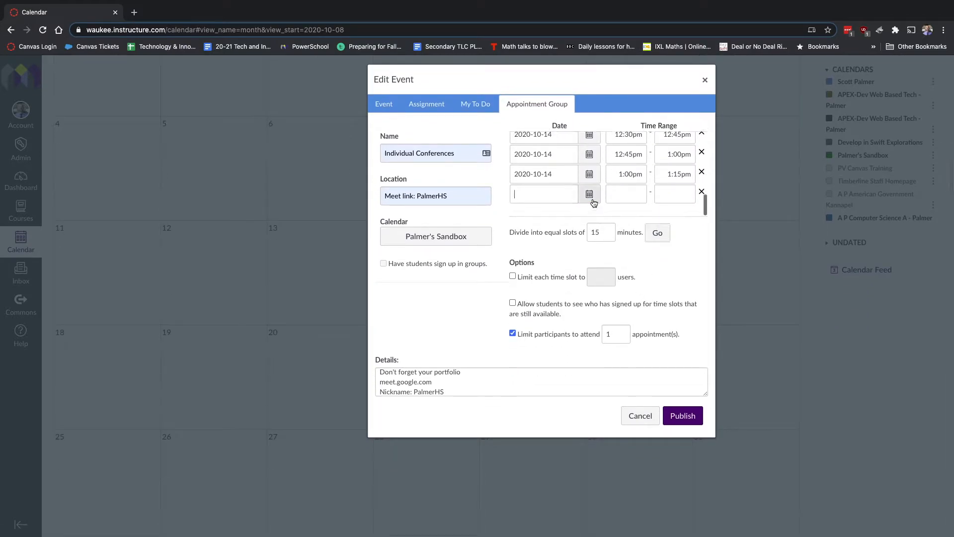
click(588, 261)
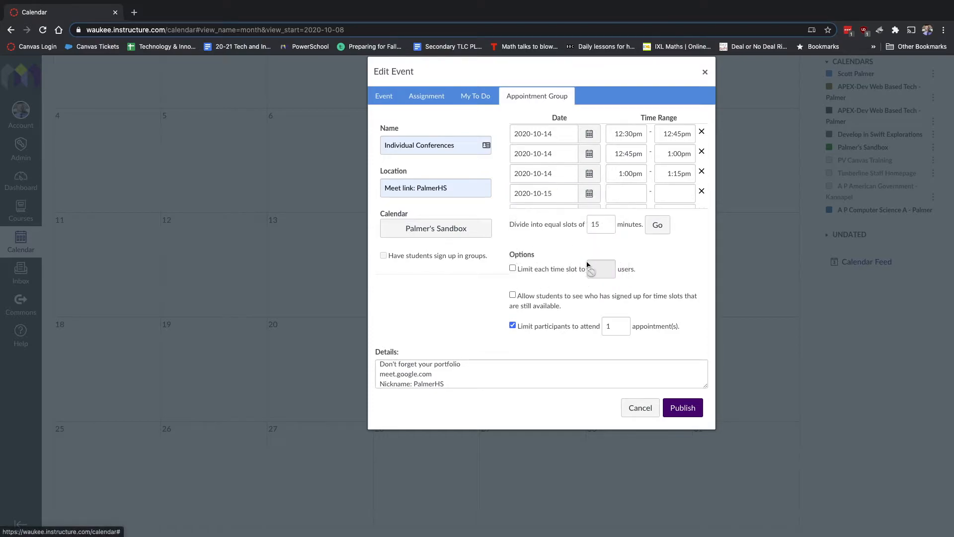
click(626, 194)
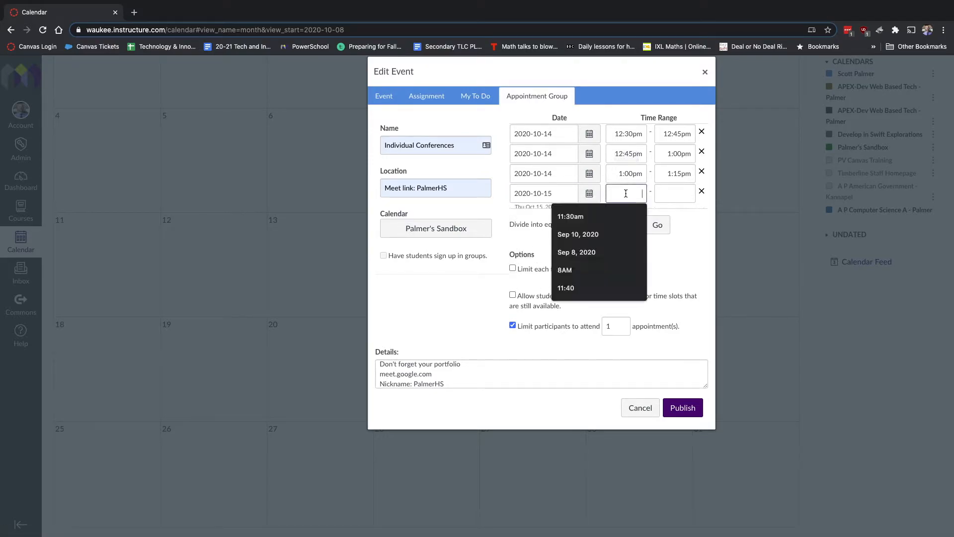
text(12)
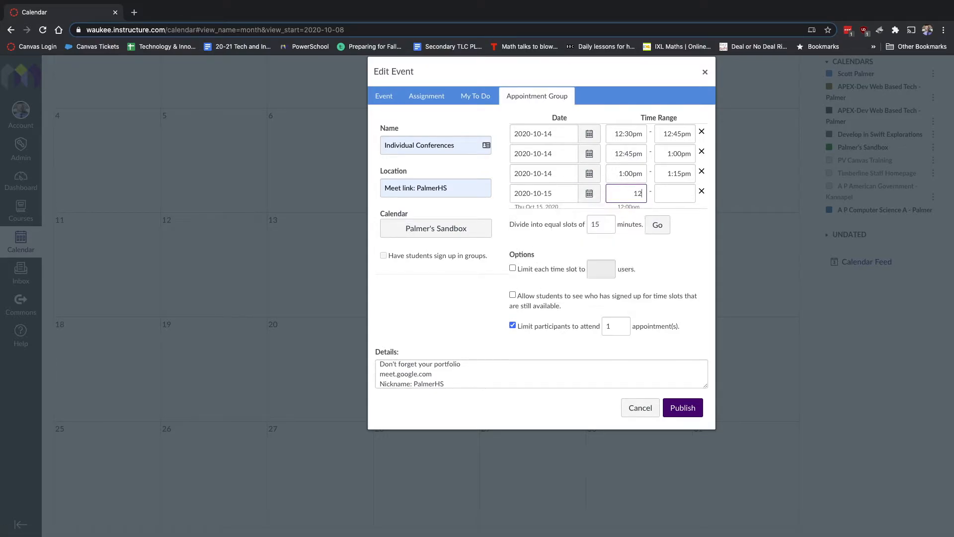
text(:30pm)
key(Tab)
text(1:15PM)
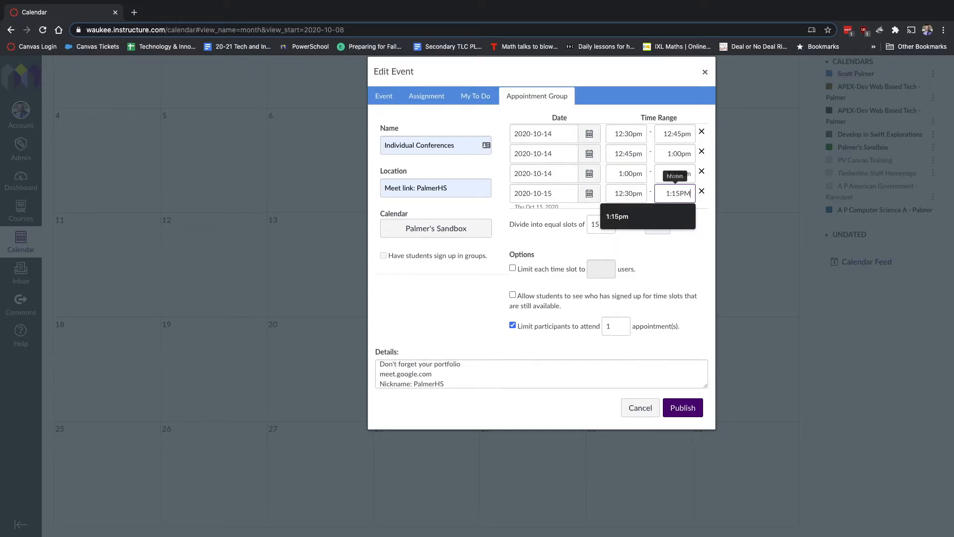
key(Return)
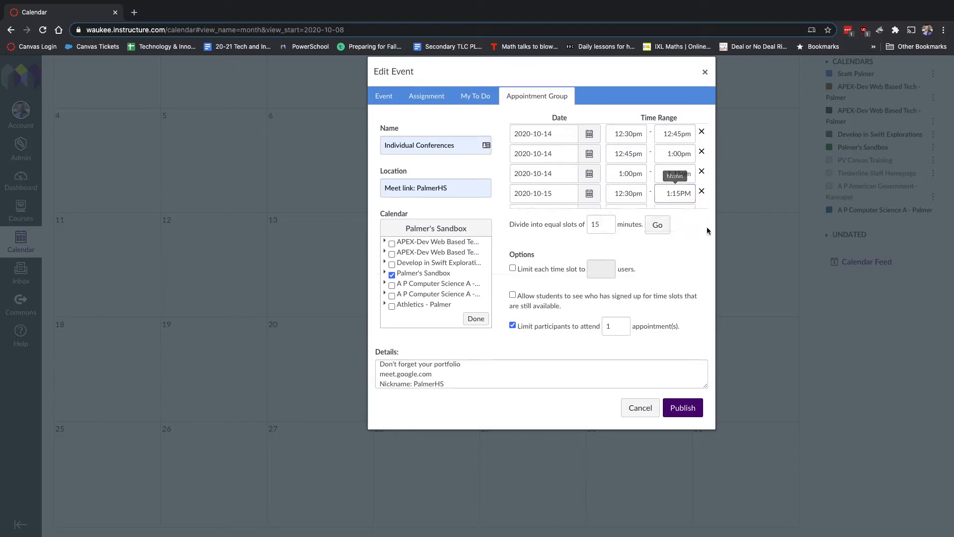
click(659, 226)
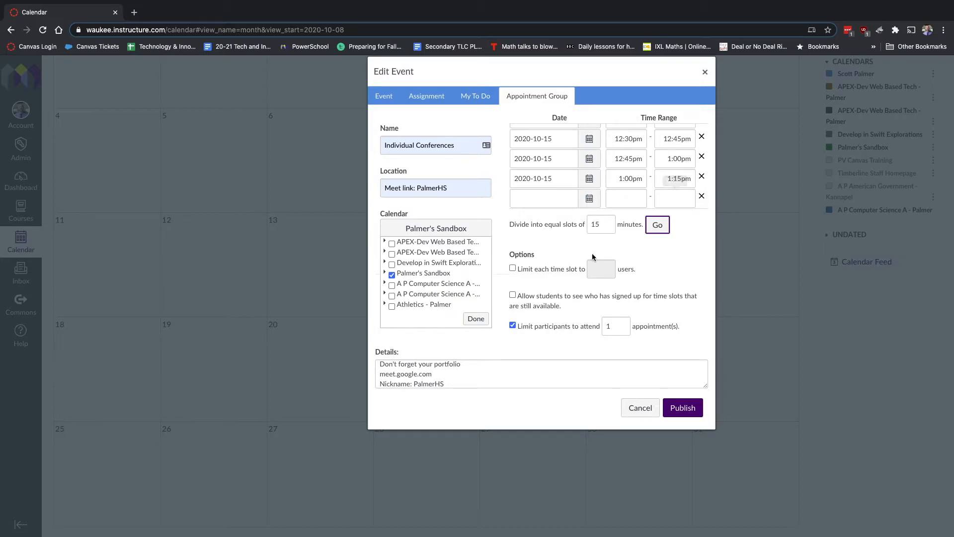
Limit each time slot to 1 user and finish selecting Palmer's Sandbox as the calendar.
click(513, 269)
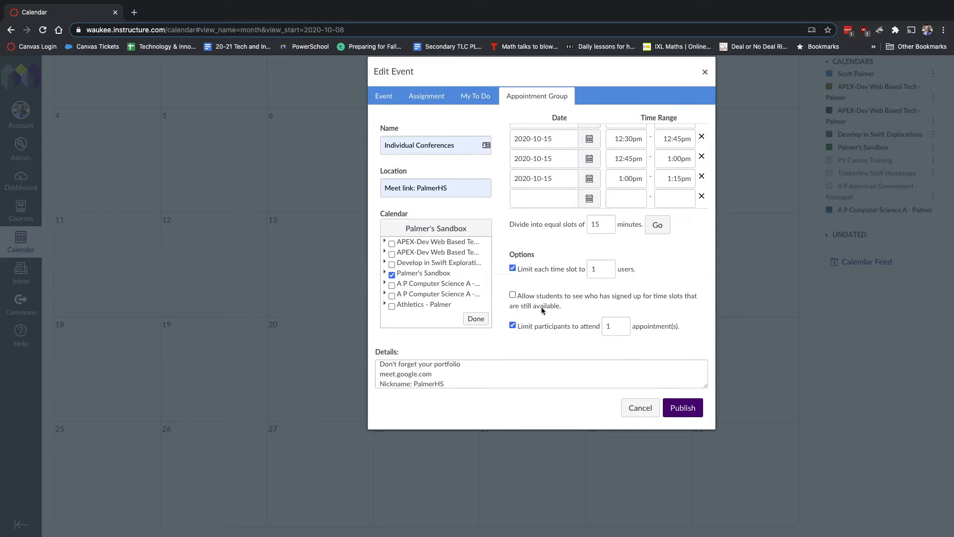
scroll(540, 295, up, 5)
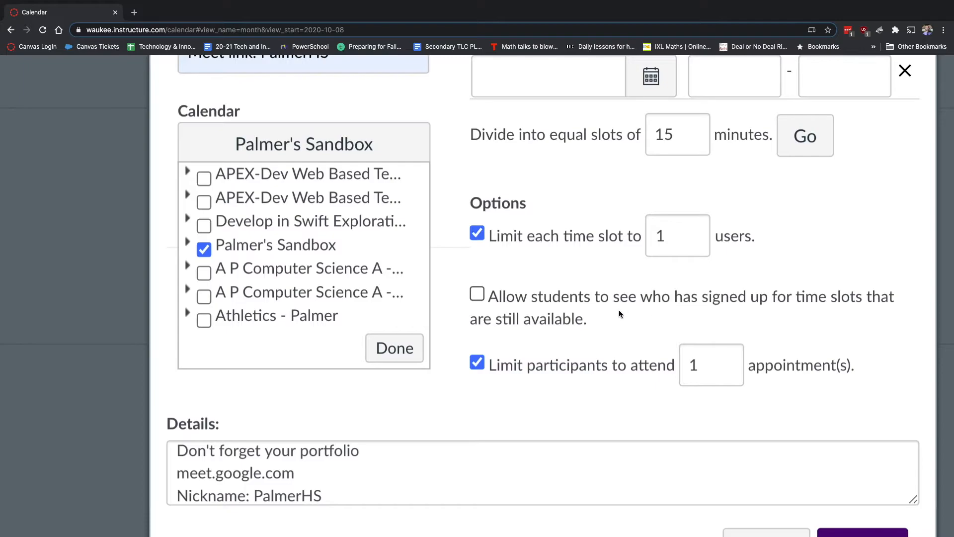
scroll(619, 309, down, 5)
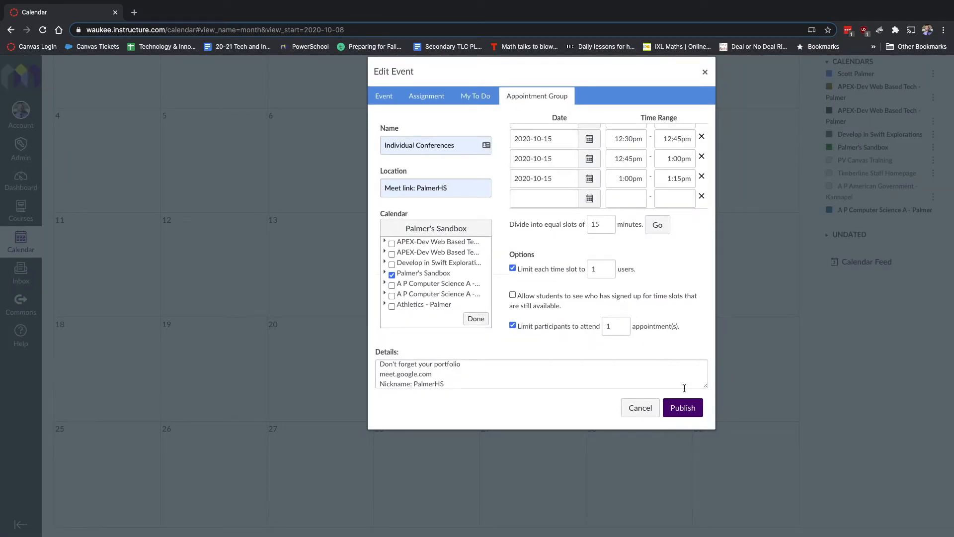
click(479, 320)
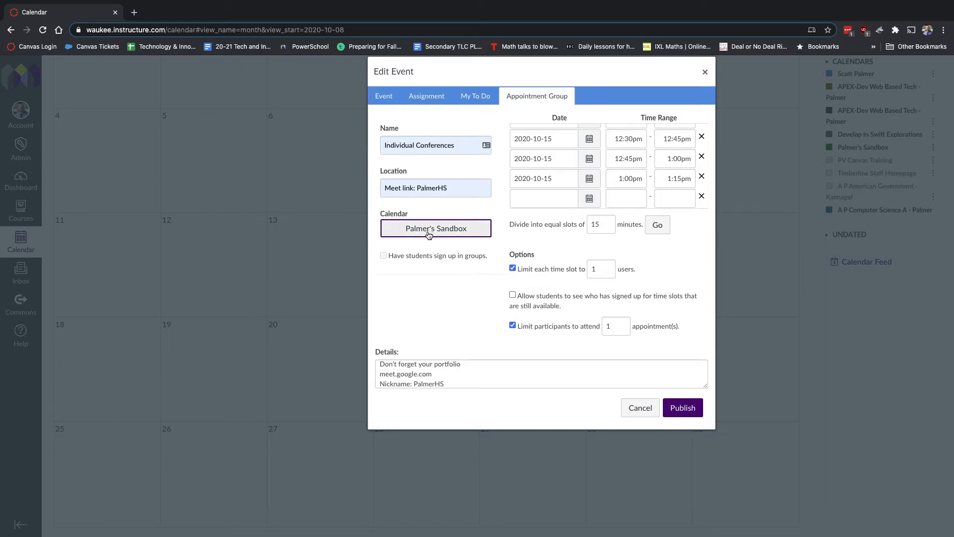
Publish Individual Conferences, then review its Oct 13 slots on the group's settings page.
click(682, 408)
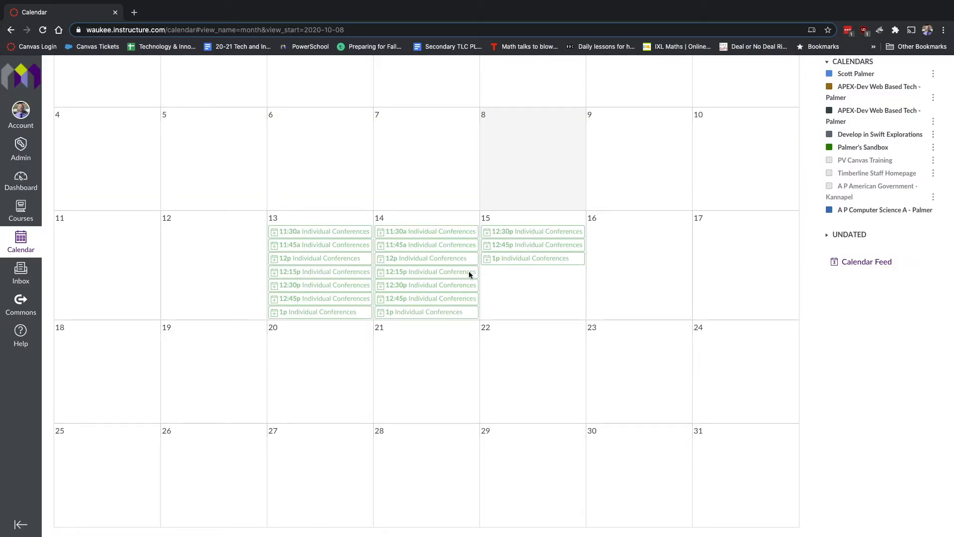
click(332, 231)
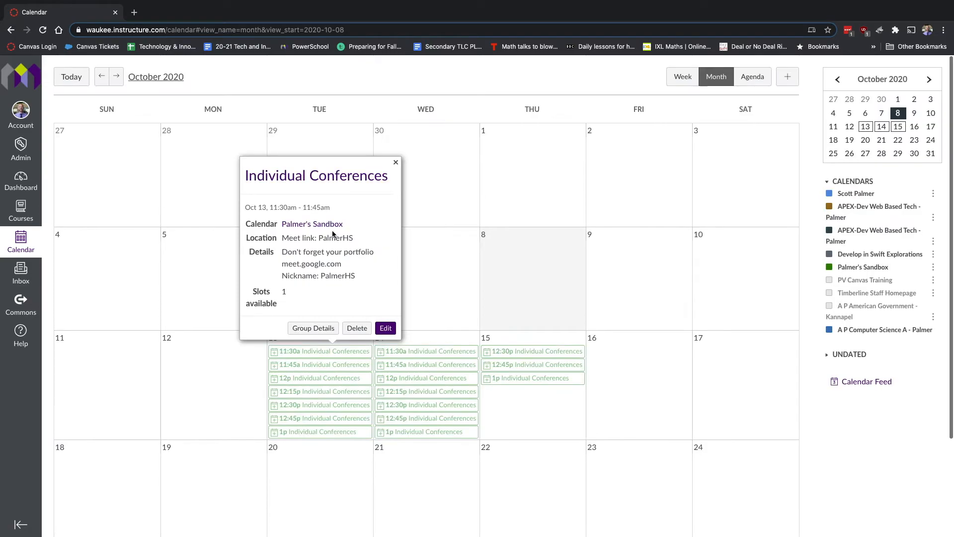
click(331, 328)
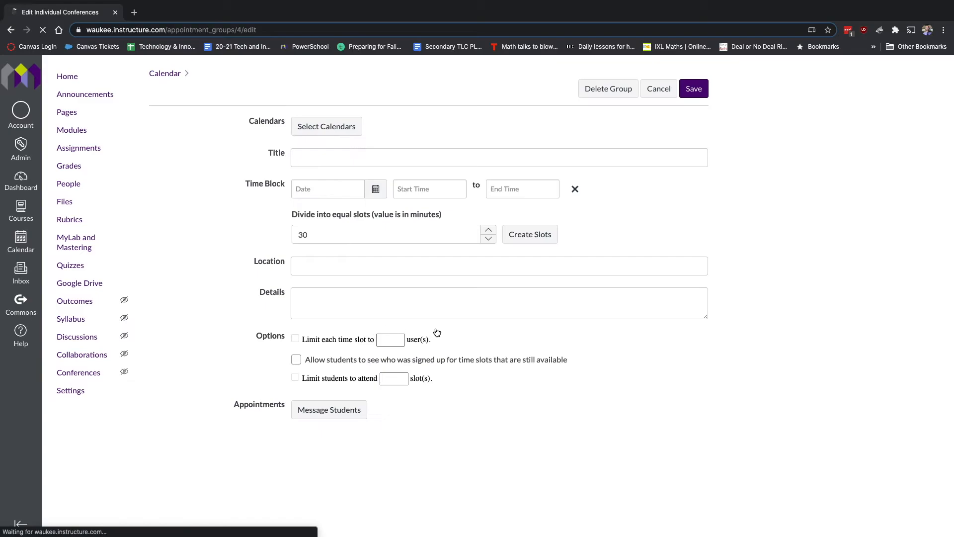
scroll(469, 360, down, 15)
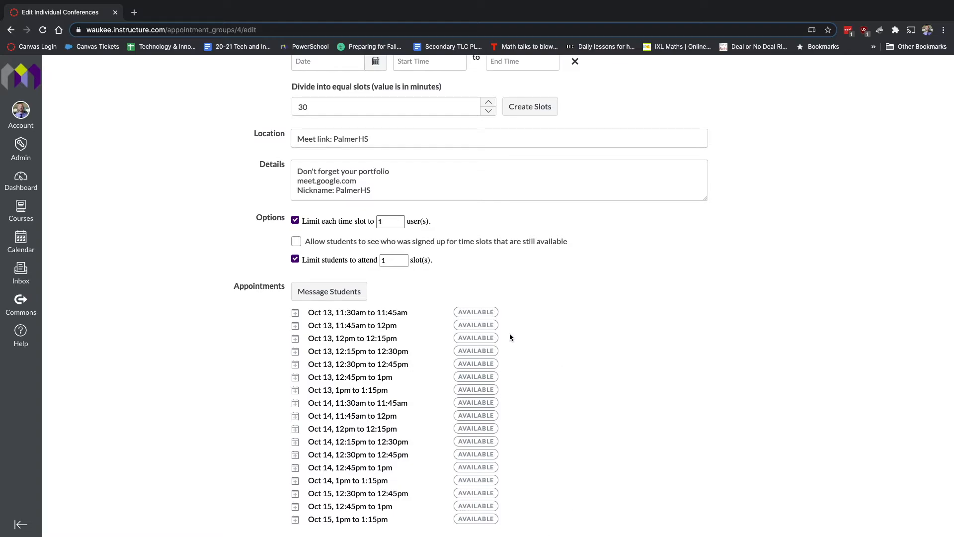
scroll(509, 333, up, 4)
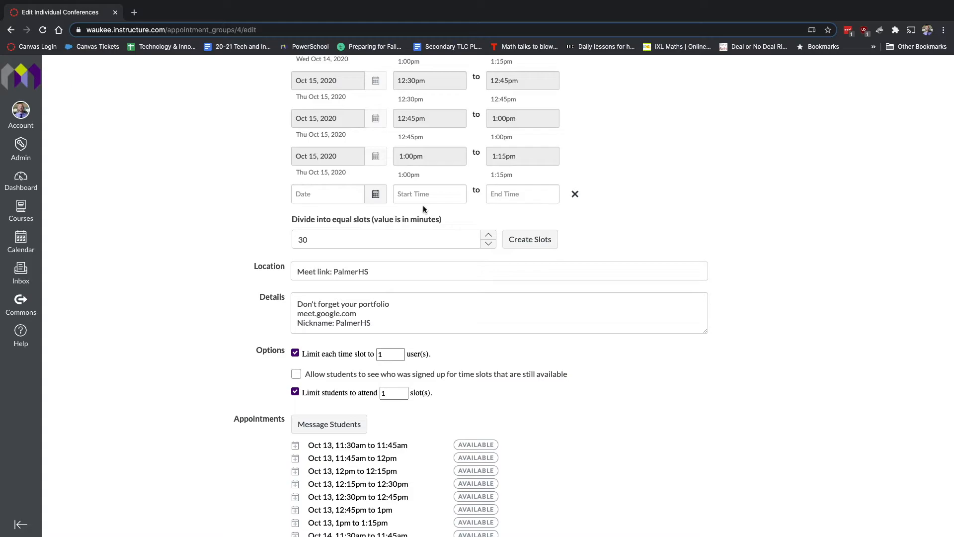
scroll(423, 208, up, 12)
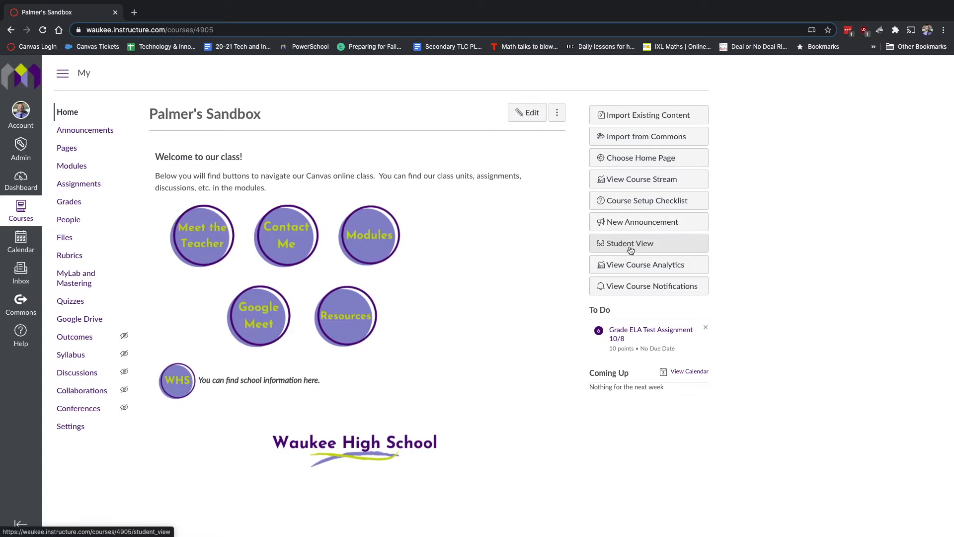
Switch to Student View, open the calendar, and search Palmer's Sandbox for appointments.
click(625, 246)
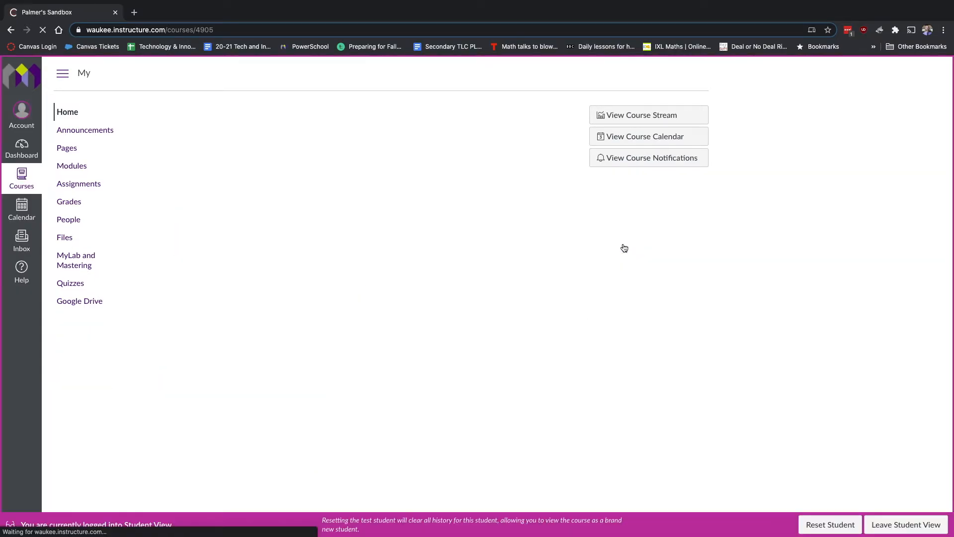
click(22, 209)
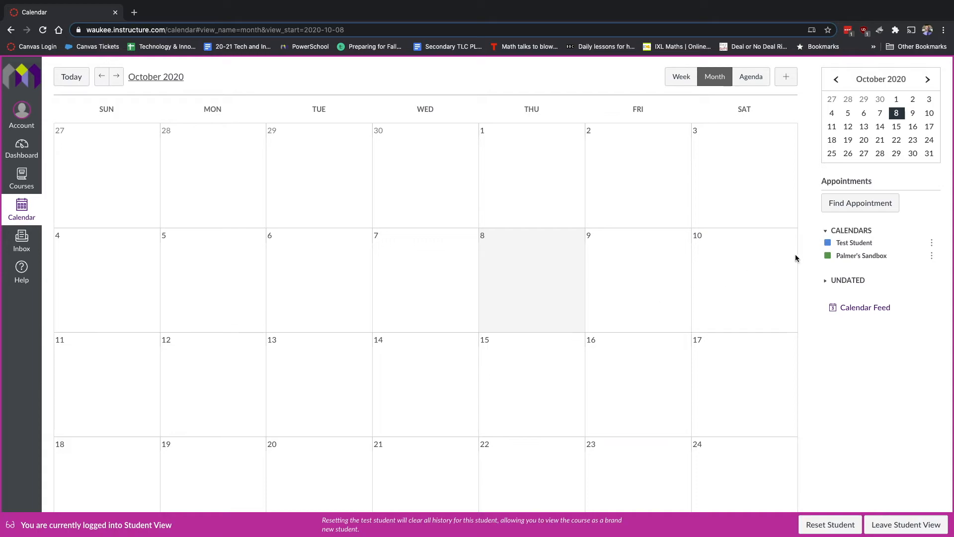
click(851, 207)
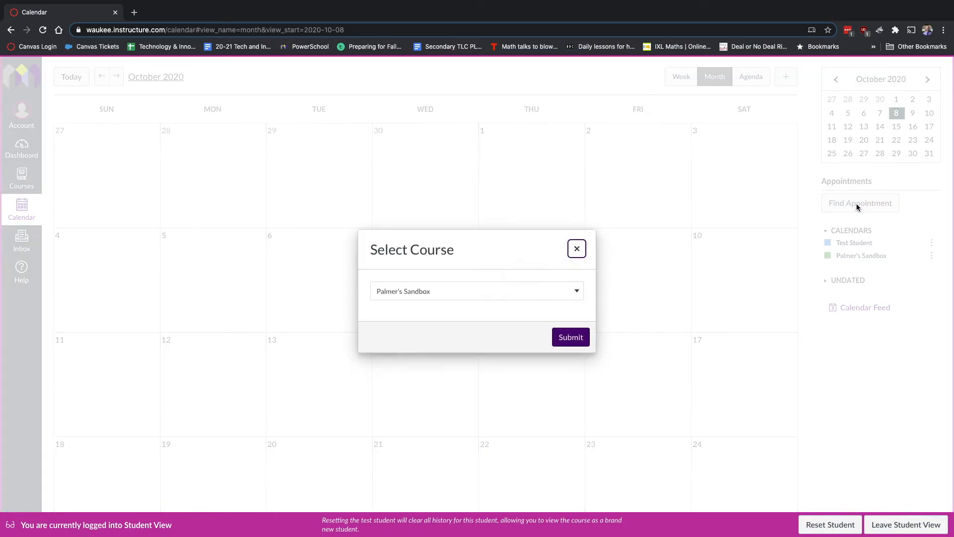
click(413, 293)
click(415, 293)
Reserve the Oct 13 12:45pm slot with the comment 'See you the,n, I may be late.'.
click(577, 339)
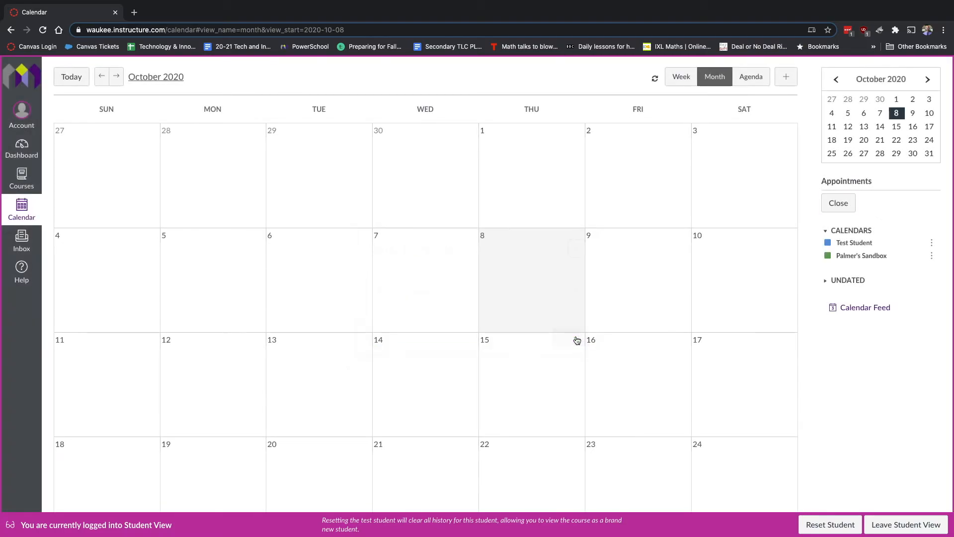
scroll(432, 364, down, 1)
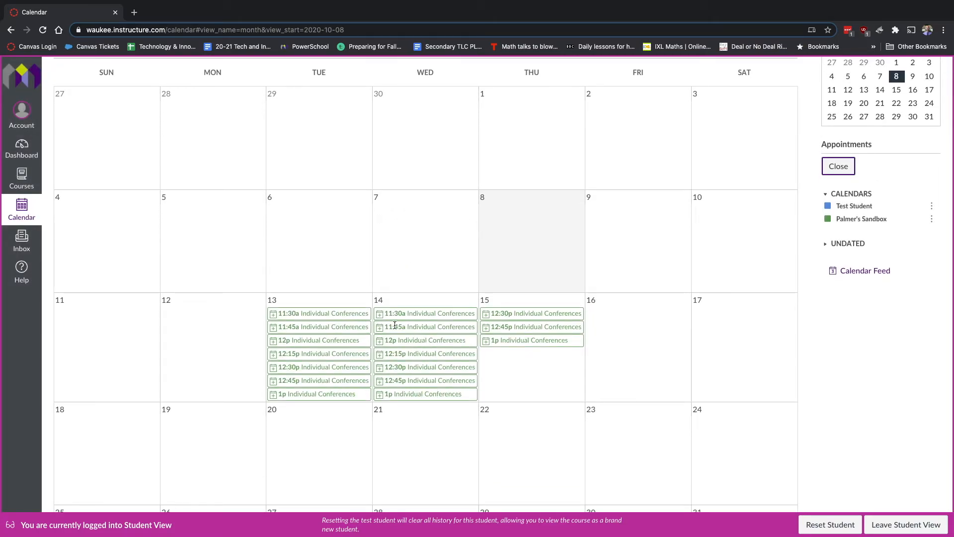
scroll(344, 328, down, 1)
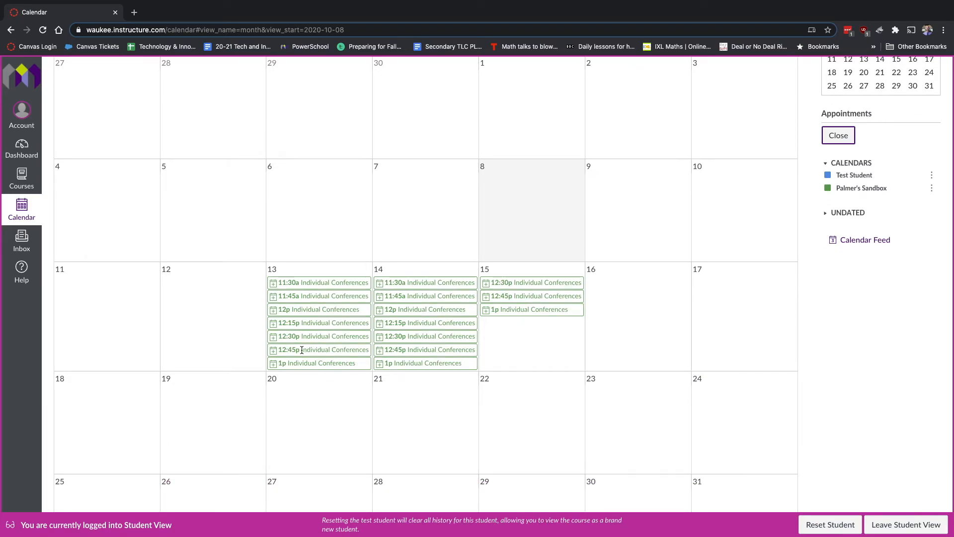
click(302, 350)
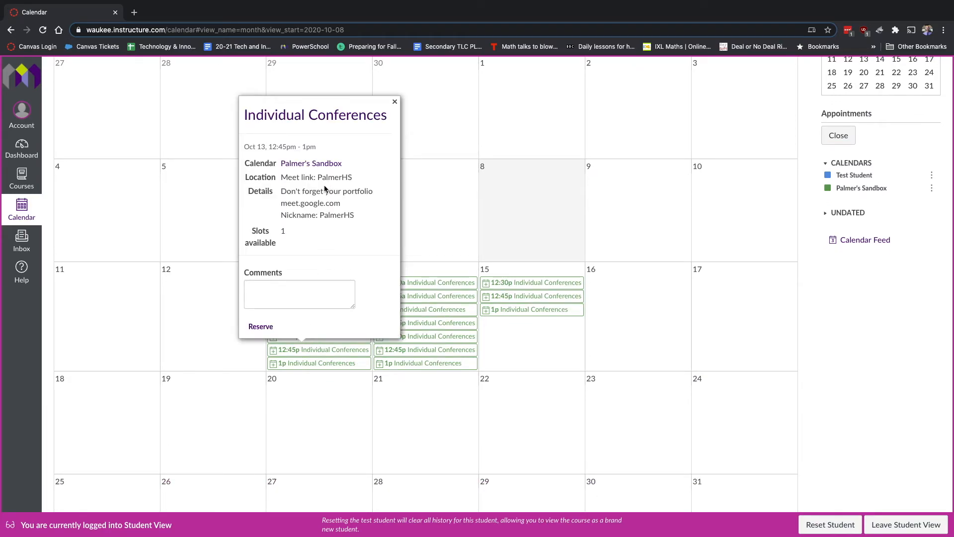
click(261, 293)
text(See you the, I m)
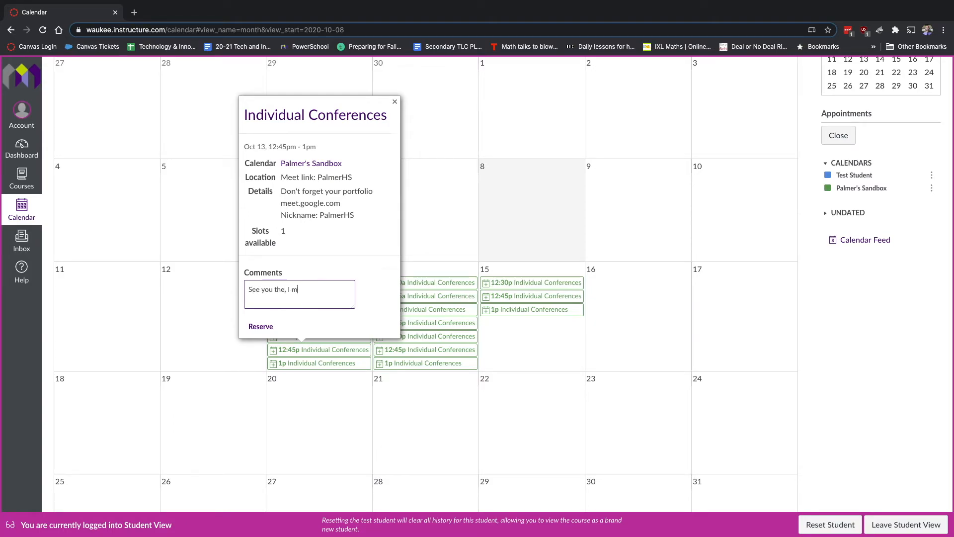
text(n, I may be late.)
click(259, 326)
scroll(313, 351, up, 5)
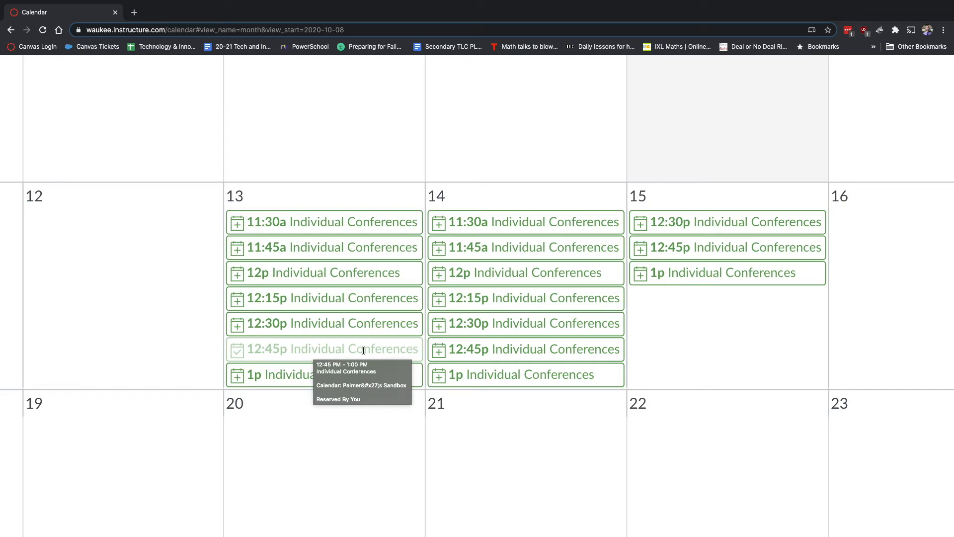
scroll(363, 350, down, 5)
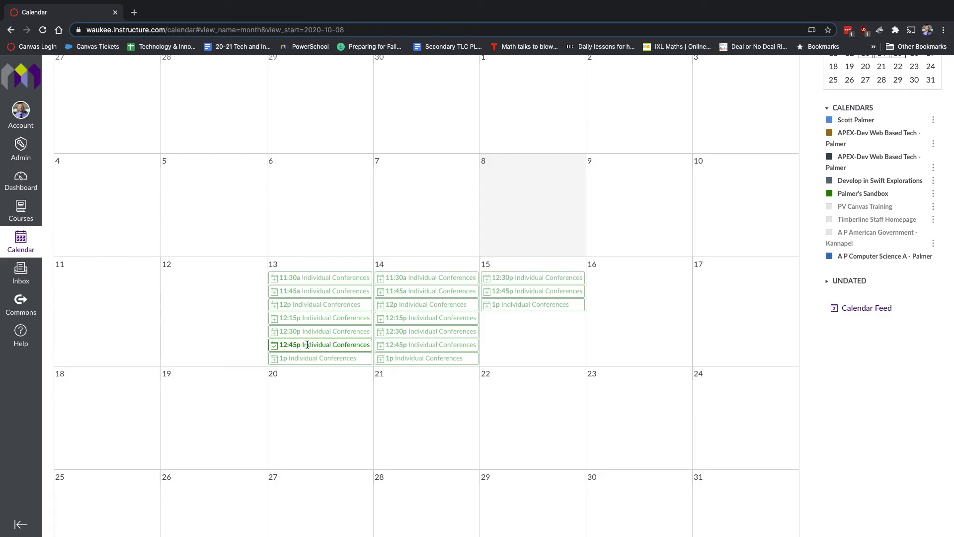
View the Oct 13 12:45pm reservation's attendee and comment, then open Individual Conferences settings.
scroll(307, 344, up, 5)
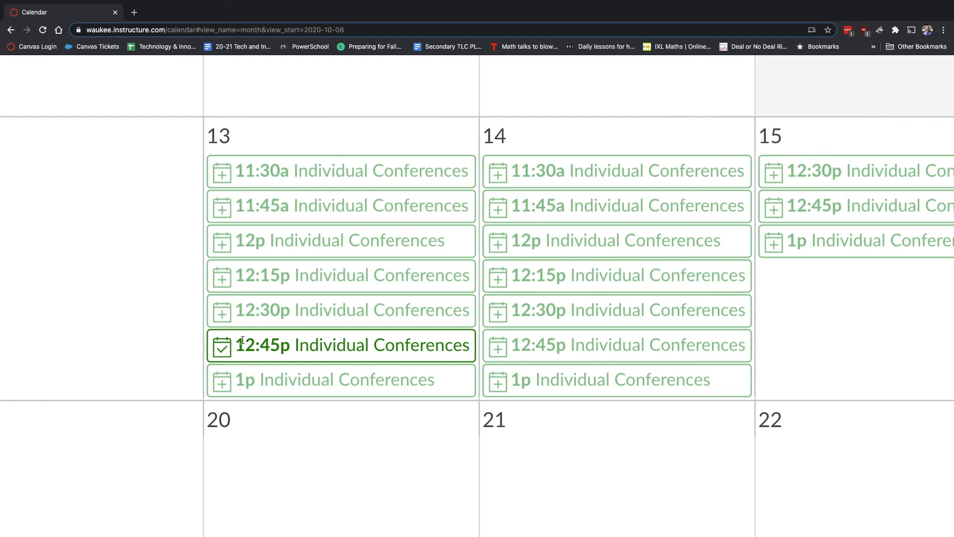
mouse_move(393, 343)
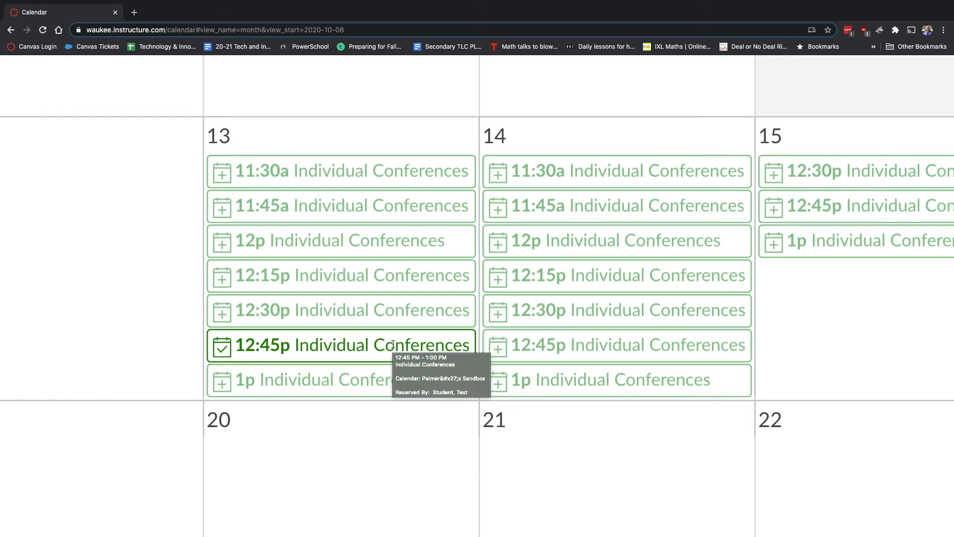
click(337, 344)
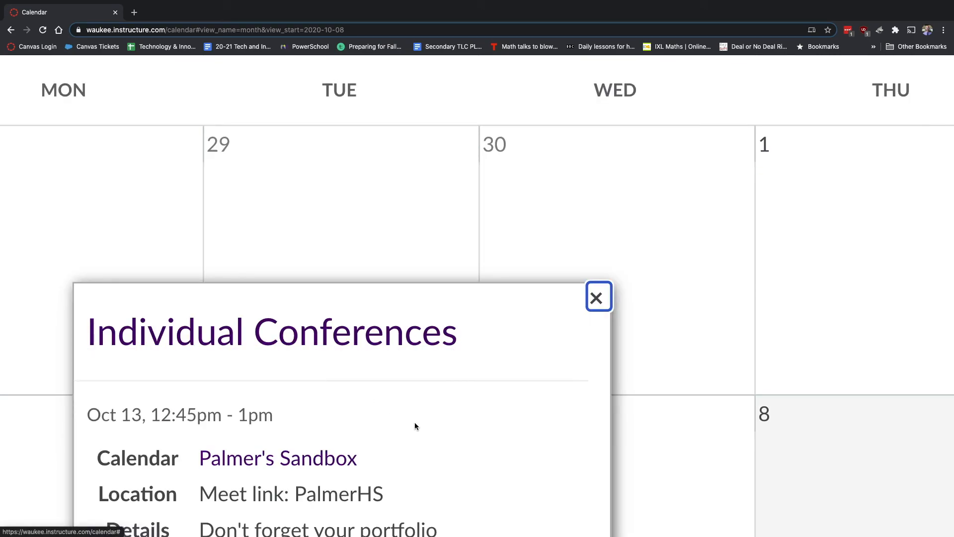
scroll(415, 422, down, 5)
scroll(298, 297, up, 5)
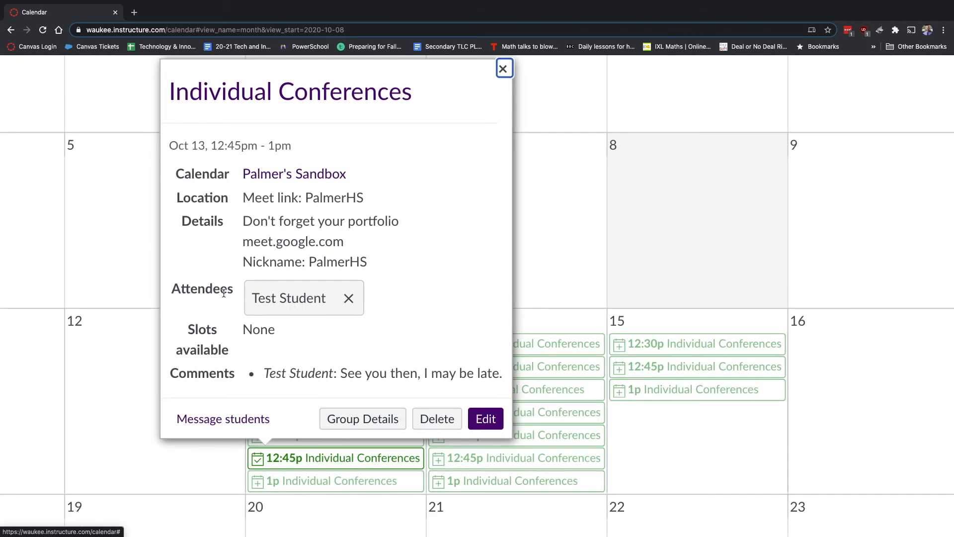
scroll(322, 311, down, 5)
click(341, 369)
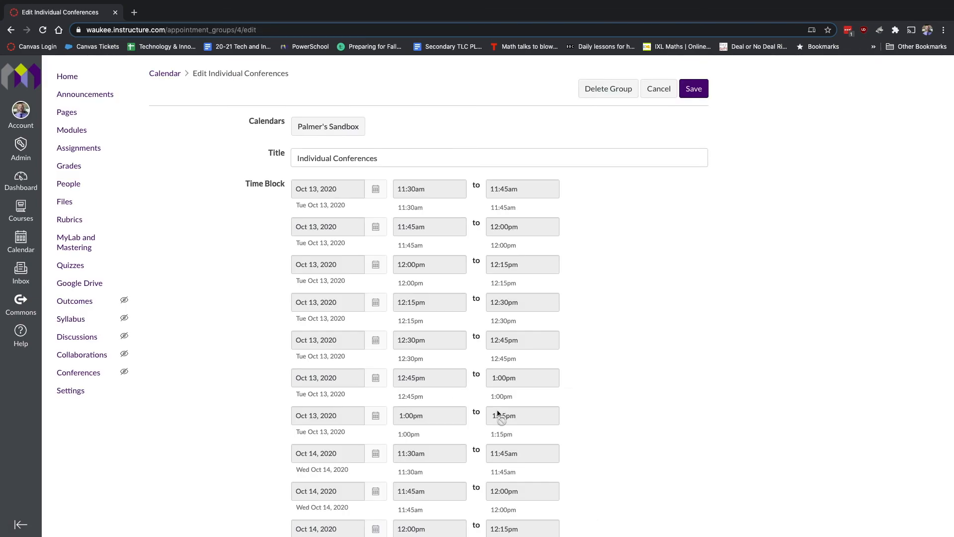
Open Message Students for the group and review recipient options, keeping users who haven't signed up.
scroll(498, 414, down, 5)
scroll(498, 414, down, 10)
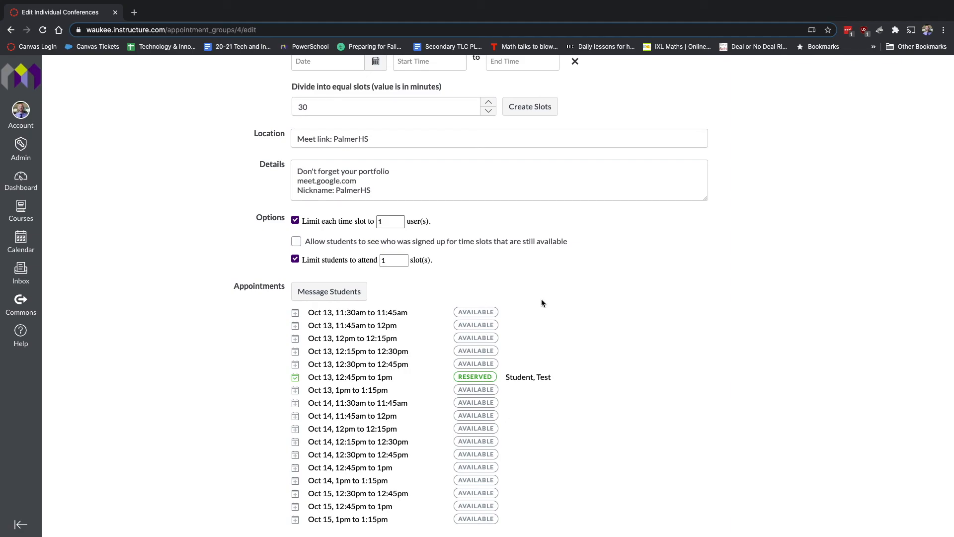
click(344, 291)
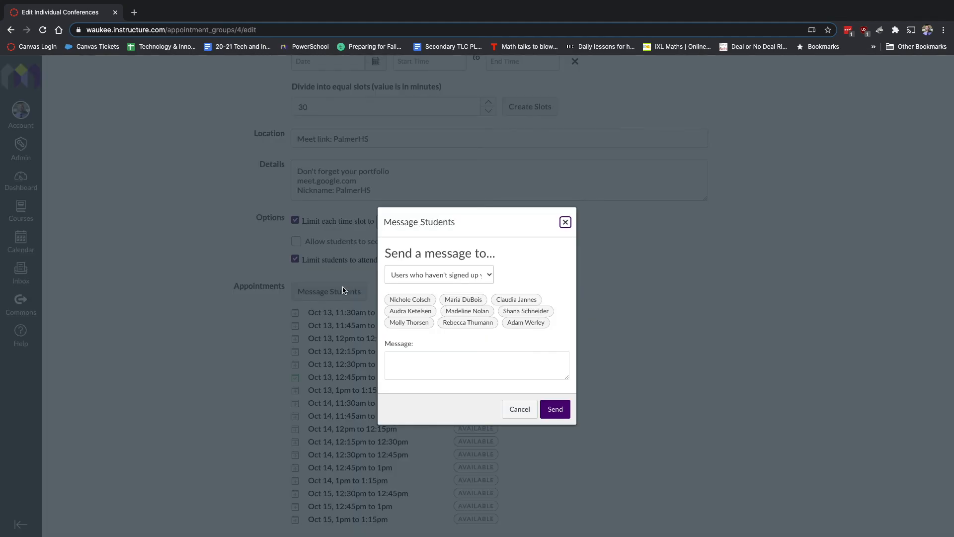
click(489, 275)
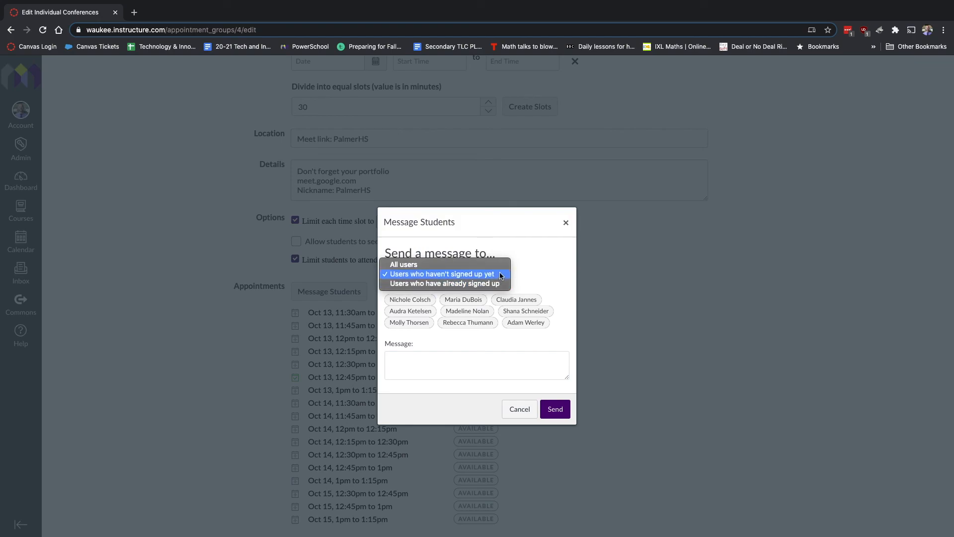
click(569, 226)
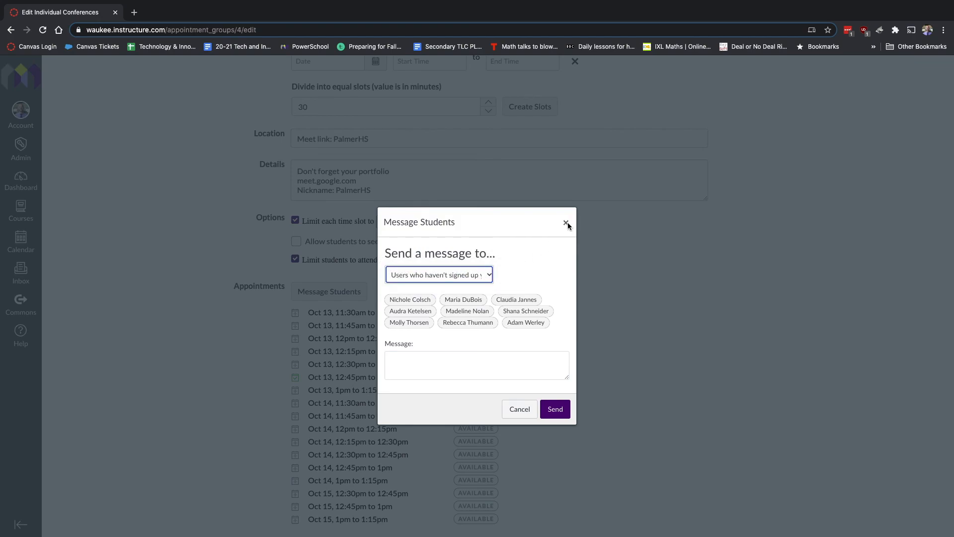
click(486, 275)
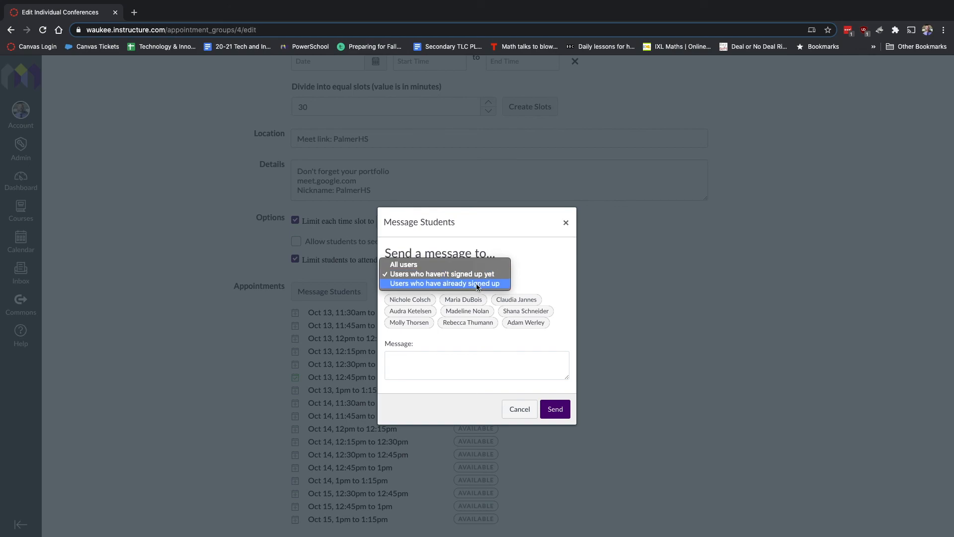
click(567, 224)
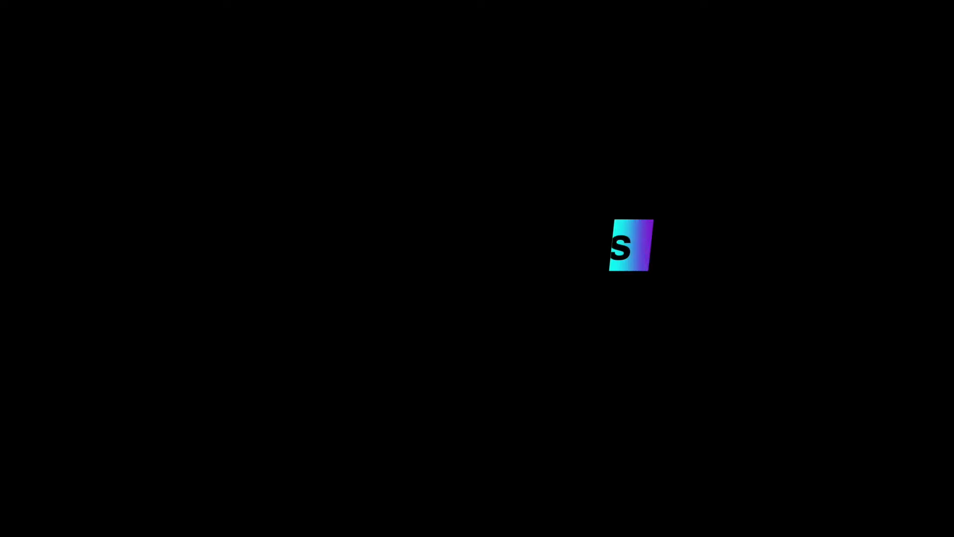